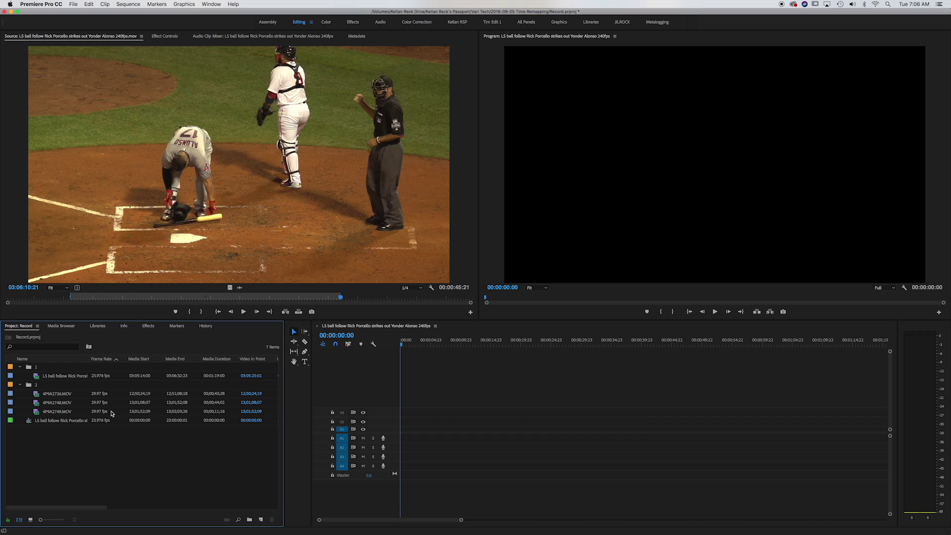
Cue the pitch clip at the wind-up, place its video only on V1 and enlarge the track.
double_click(75, 380)
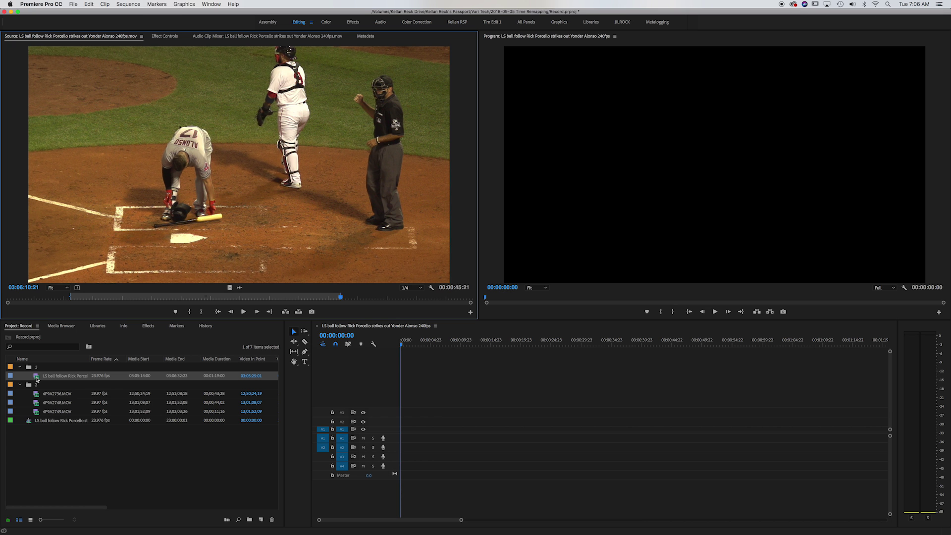
left_click_drag(72, 297, 106, 297)
key("space")
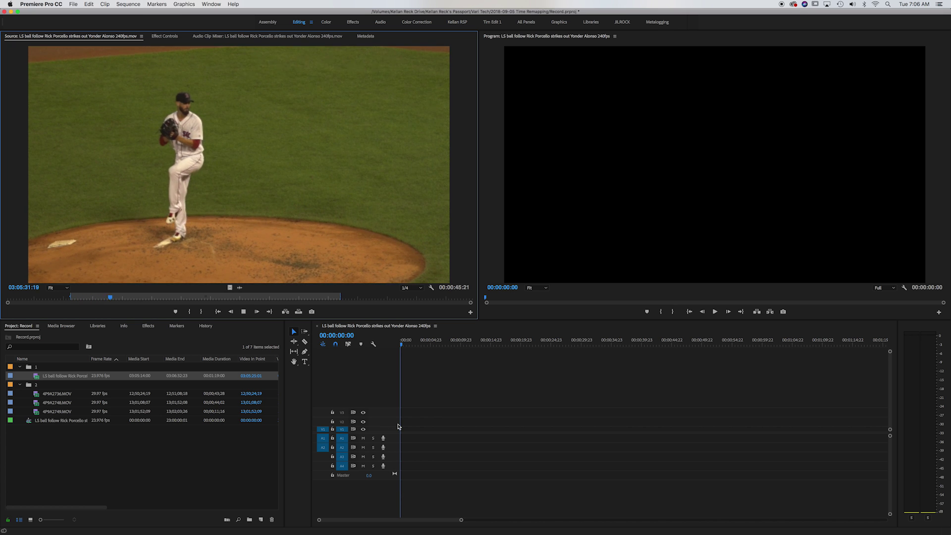
key("space")
left_click_drag(231, 286, 377, 433)
double_click(346, 430)
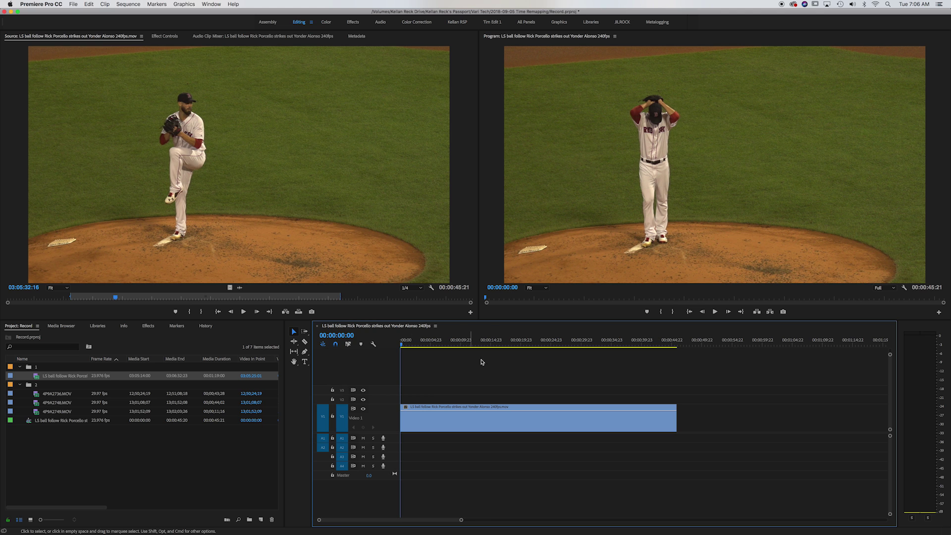
Play the sequence to preview the pitch clip, then zoom the timeline back out.
key("space")
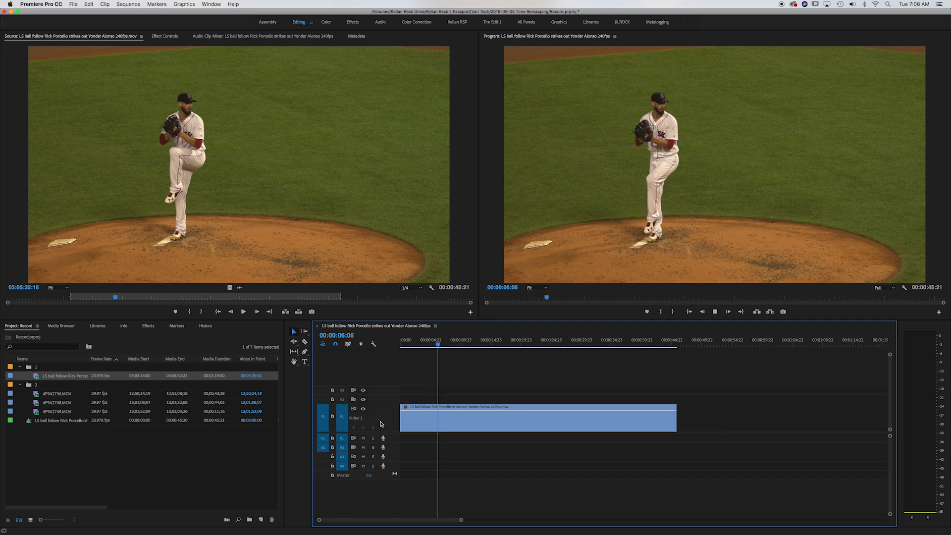
left_click(408, 421)
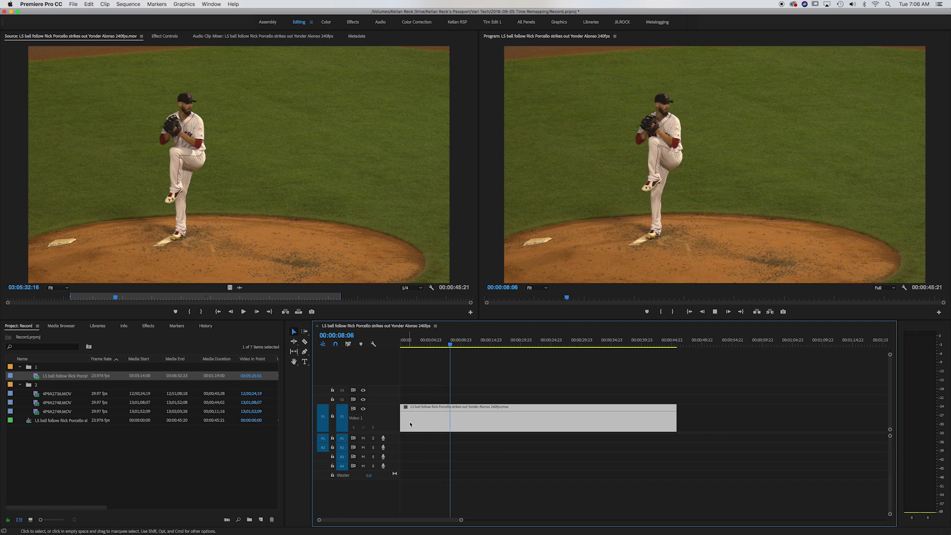
scroll(407, 420, "up", 3)
key("backslash")
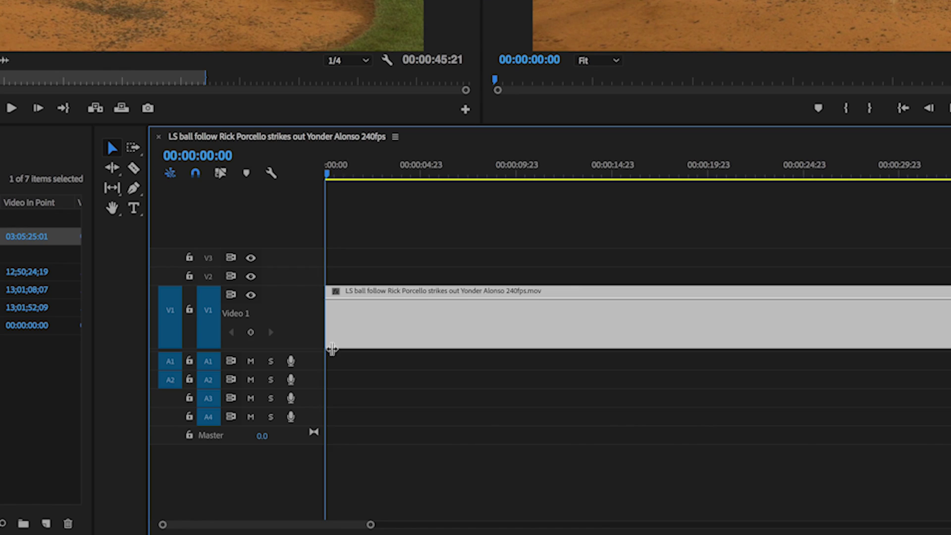
Deselect the clip and make track V1 taller by scrolling over its header.
left_click(436, 371)
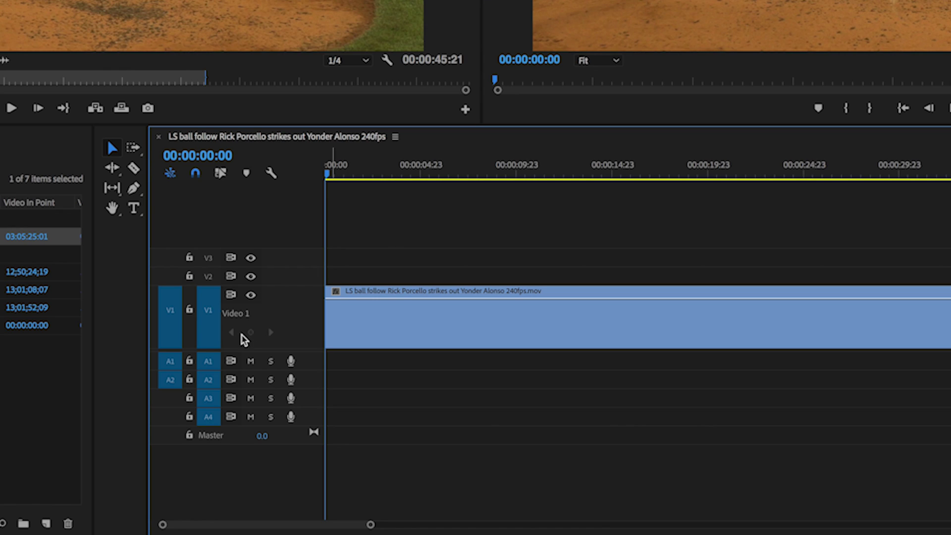
scroll(213, 321, "up", 3)
scroll(212, 317, "down", 3)
scroll(222, 340, "up", 3)
scroll(221, 333, "down", 3)
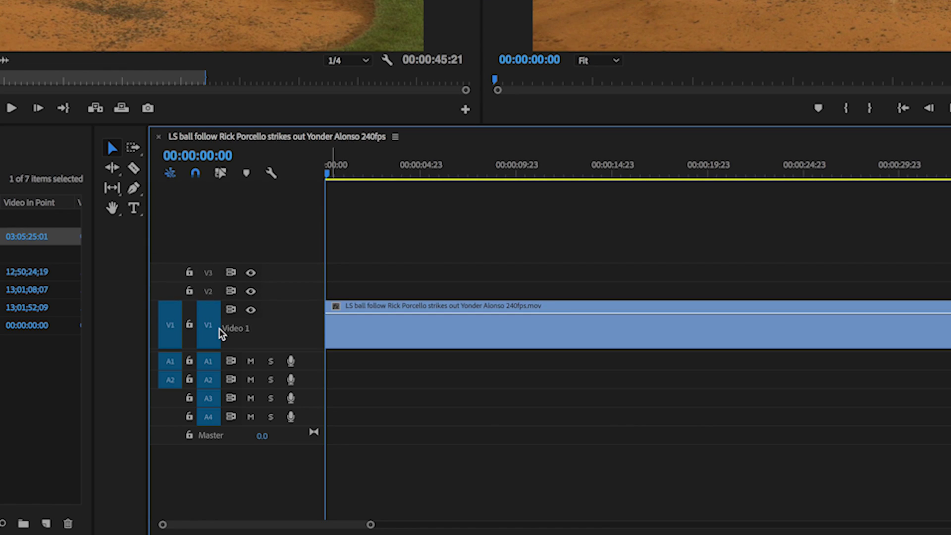
scroll(220, 332, "up", 3)
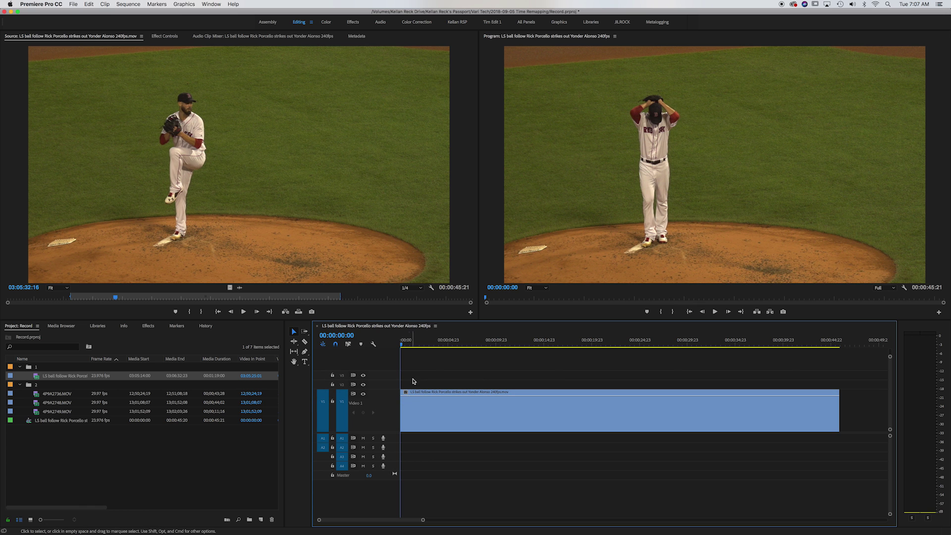
scroll(406, 394, "up", 2)
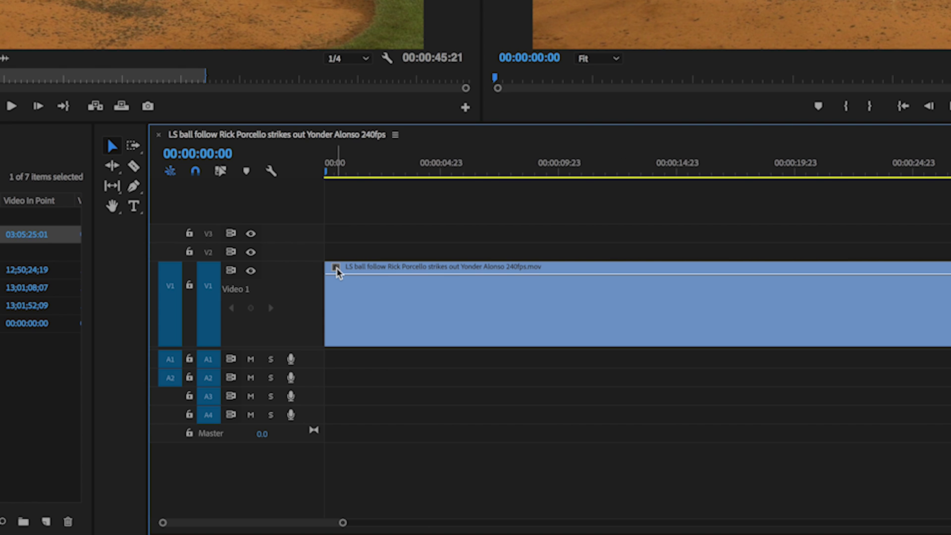
scroll(336, 272, "down", 2)
Show the pitch clip's Time Remapping Speed line and scrub to the ball release at 00:00:16:04.
left_click(337, 268)
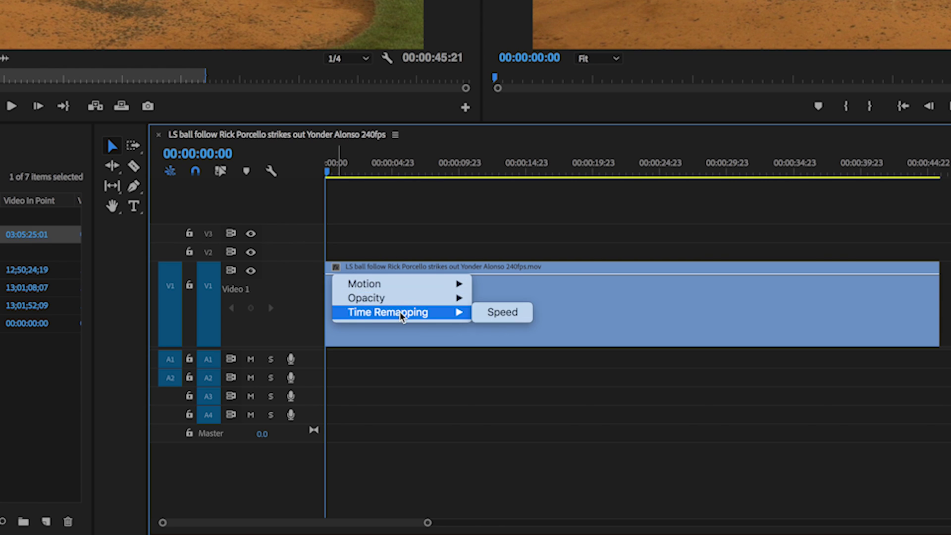
mouse_move(405, 316)
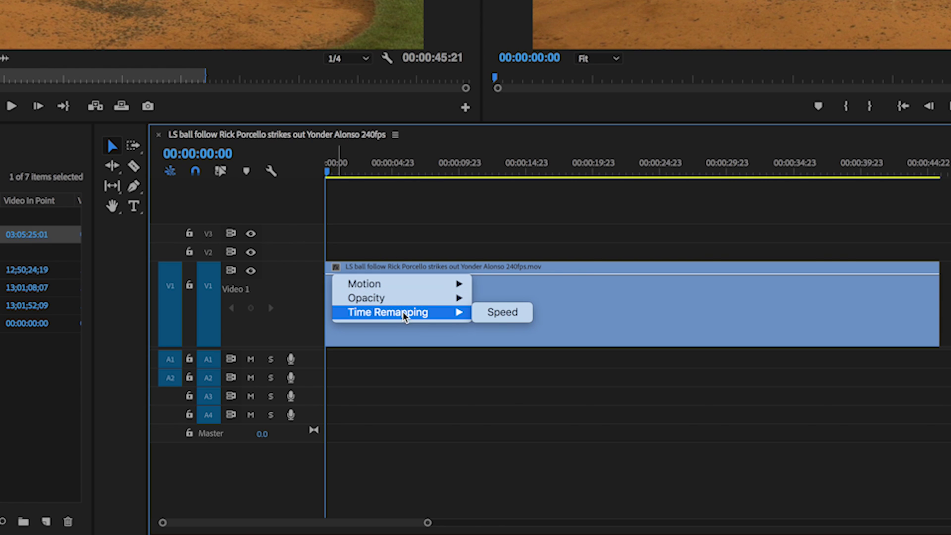
left_click(502, 312)
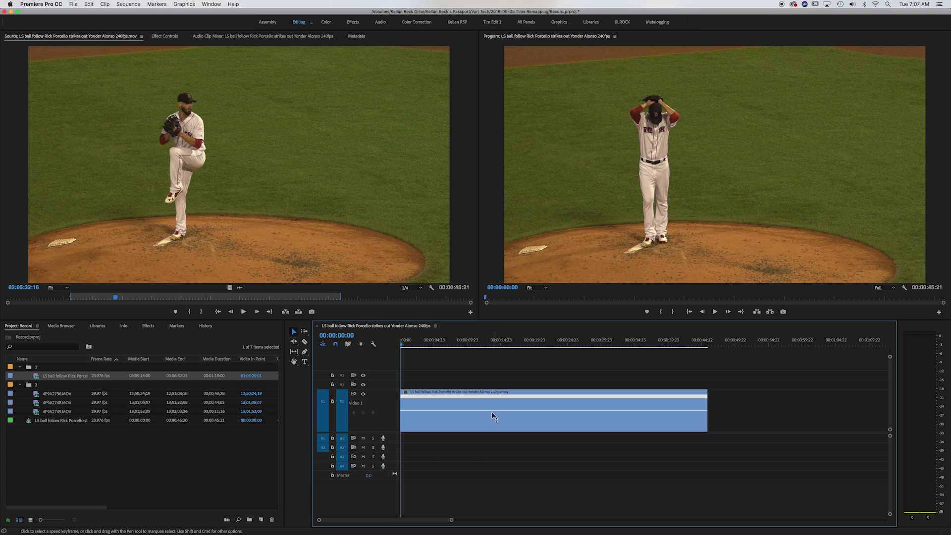
mouse_move(477, 414)
left_click_drag(410, 343, 509, 349)
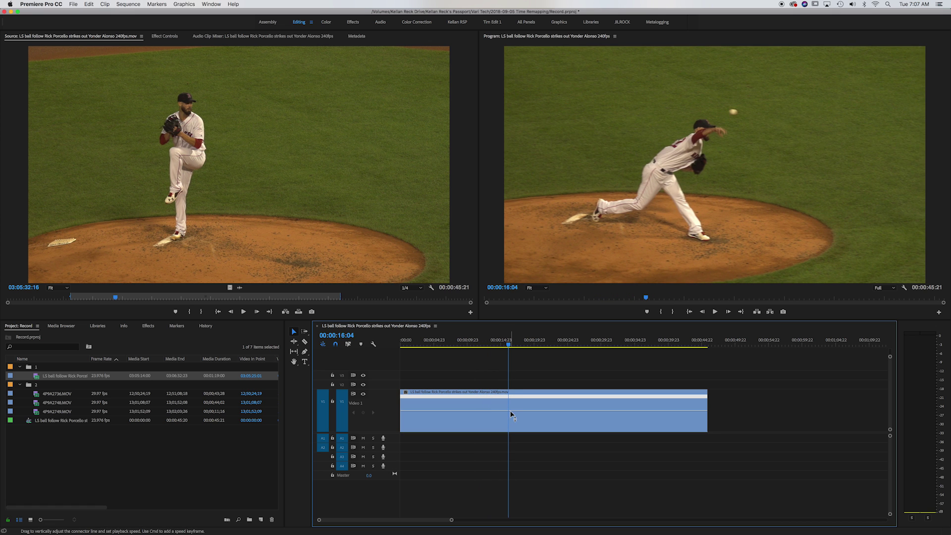
Add a speed keyframe at the ball release with the Pen tool and split it into a gradual ramp.
key("p")
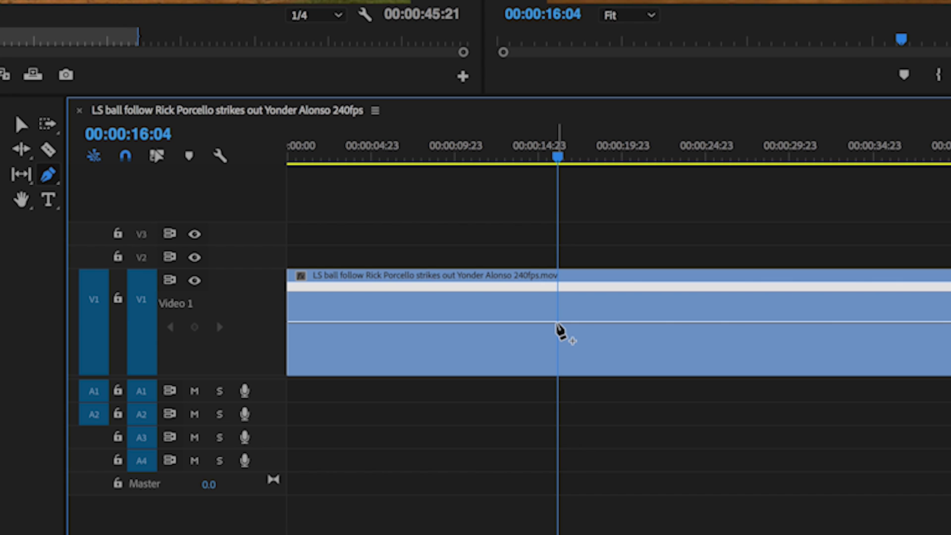
left_click(559, 331)
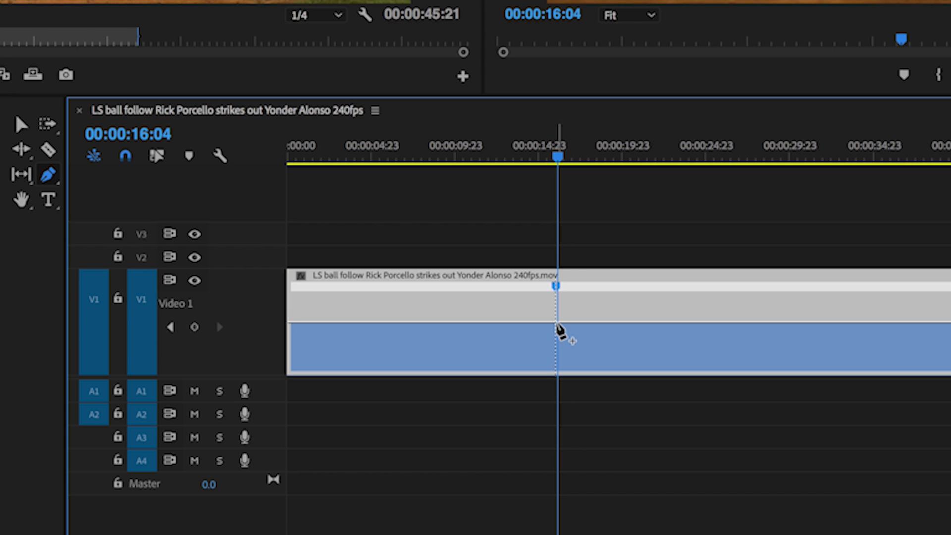
scroll(551, 299, "up", 6)
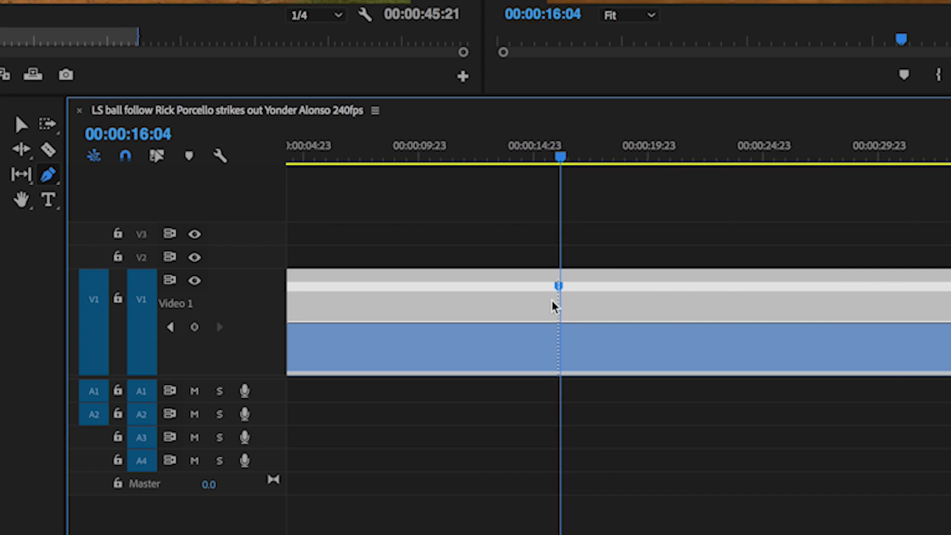
left_click_drag(568, 296, 597, 298)
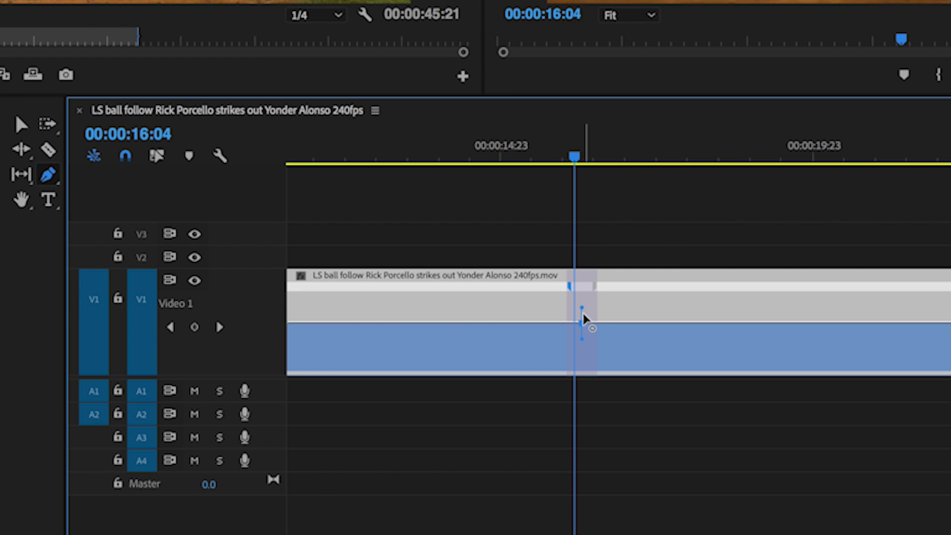
scroll(493, 323, "down", 3)
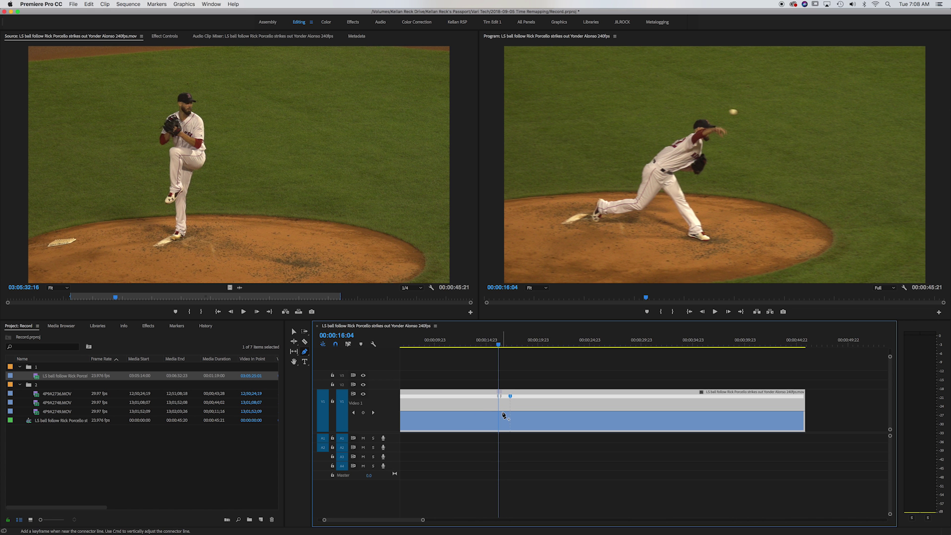
key("v")
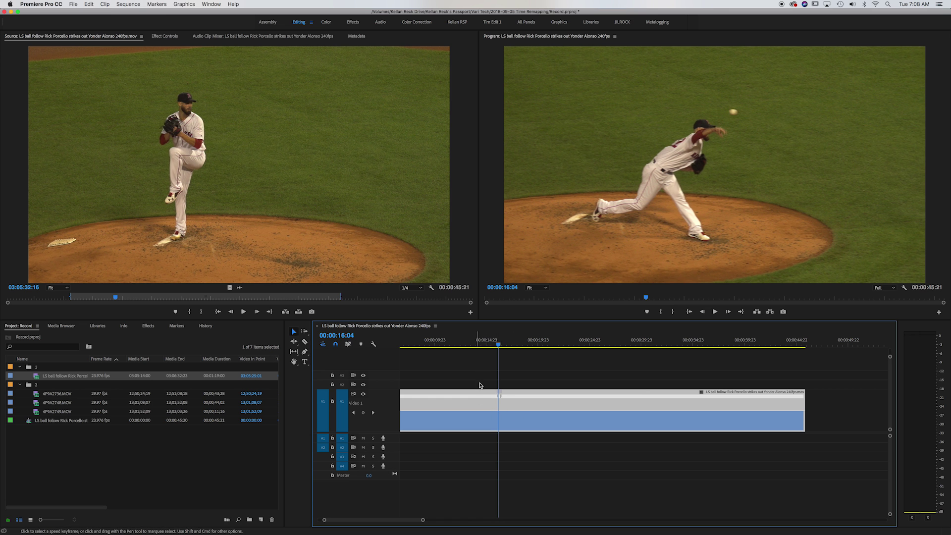
scroll(484, 370, "down", 4)
Raise the wind-up section before the release keyframe to about 1000% speed, then return to the start.
left_click_drag(429, 346, 454, 346)
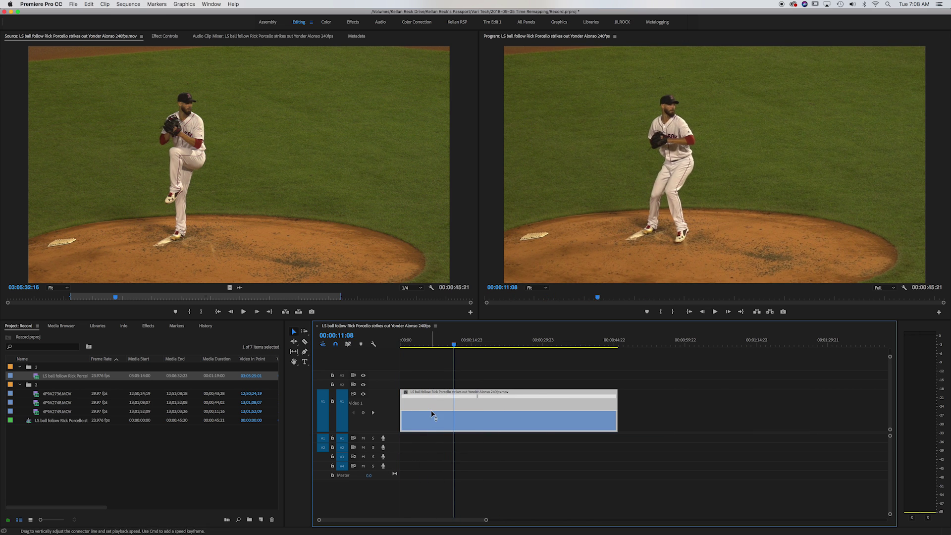
left_click_drag(433, 409, 433, 387)
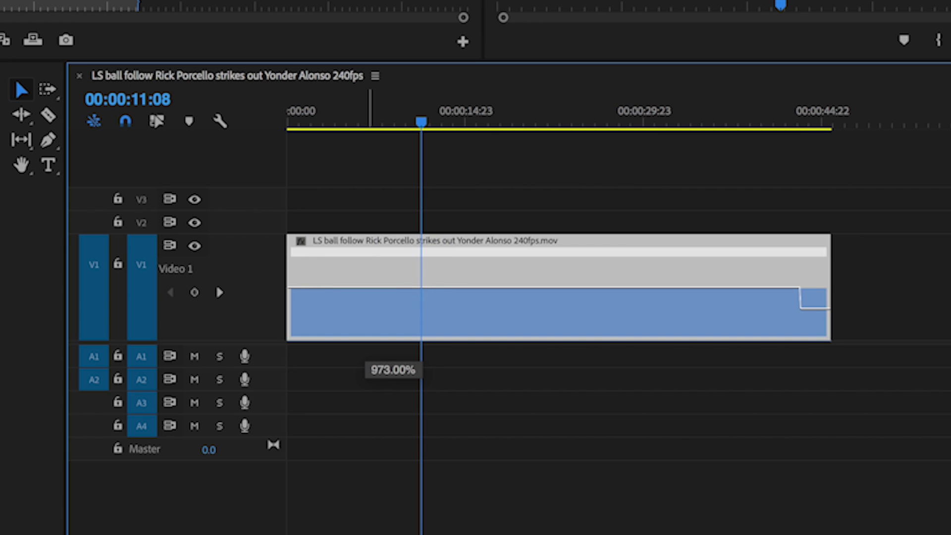
left_click_drag(370, 270, 370, 268)
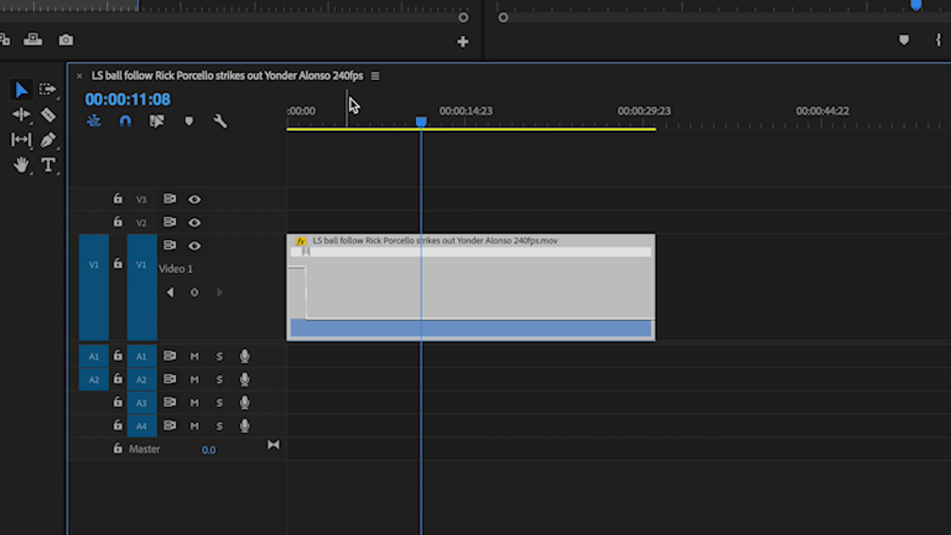
left_click_drag(413, 125, 268, 144)
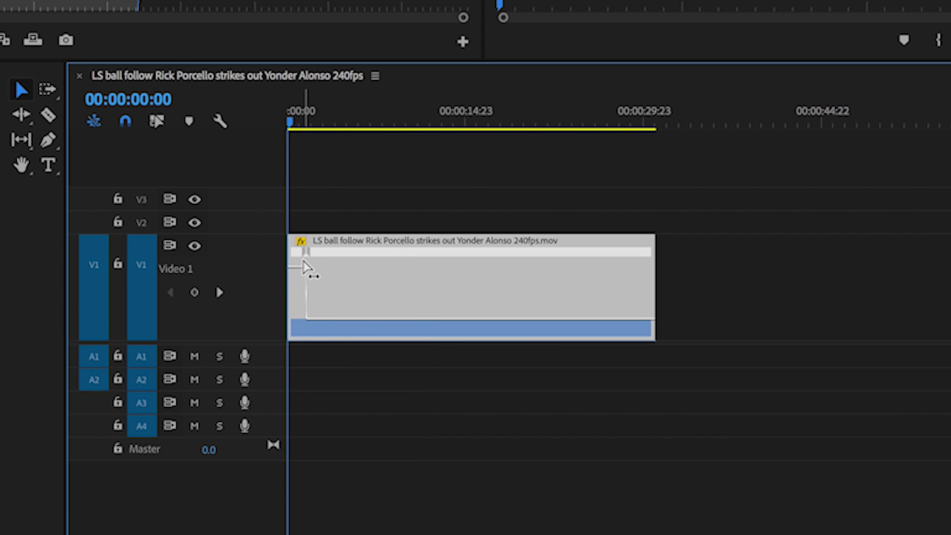
scroll(323, 263, "up", 10)
left_click_drag(316, 253, 316, 254)
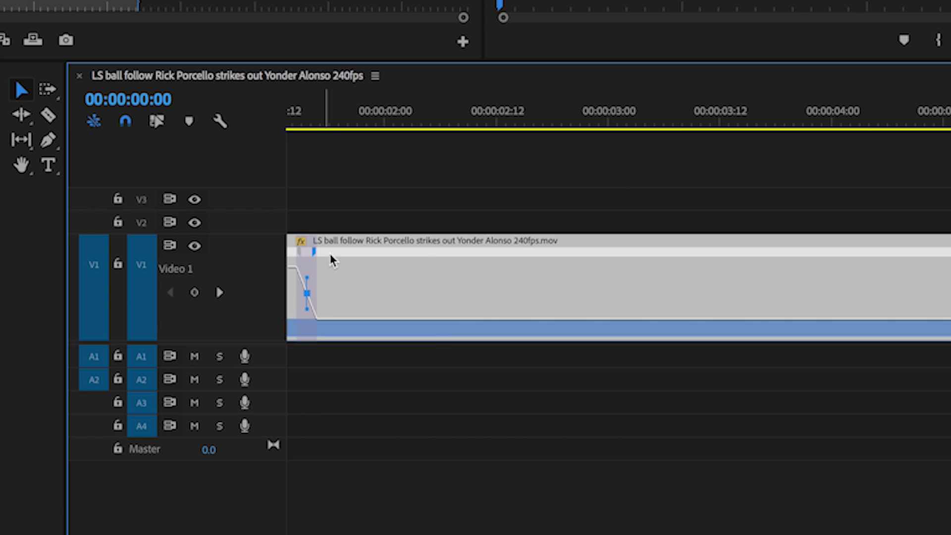
Drag the first speed-ramp keyframe slightly earlier, checking it around 00:00:01:12.
key("h")
left_click_drag(329, 169, 456, 173)
key("v")
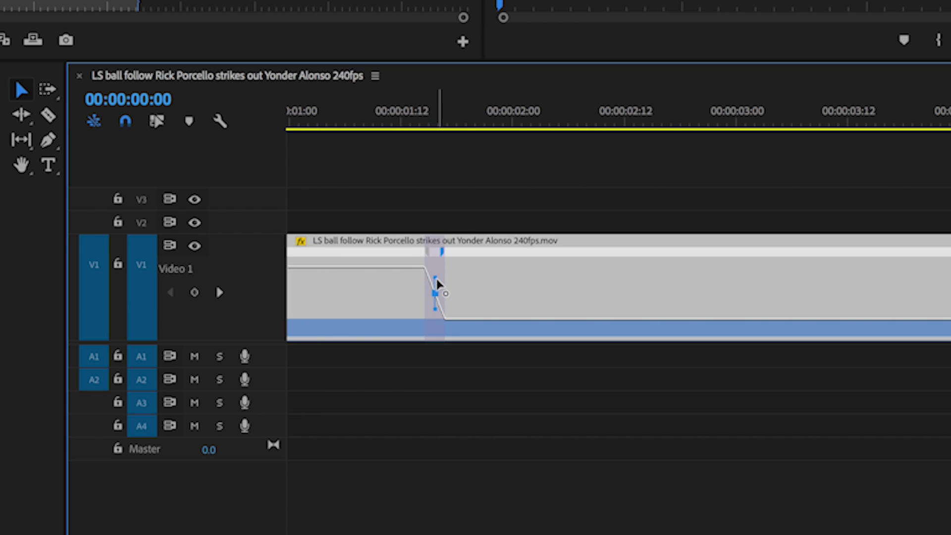
left_click_drag(435, 287, 403, 289)
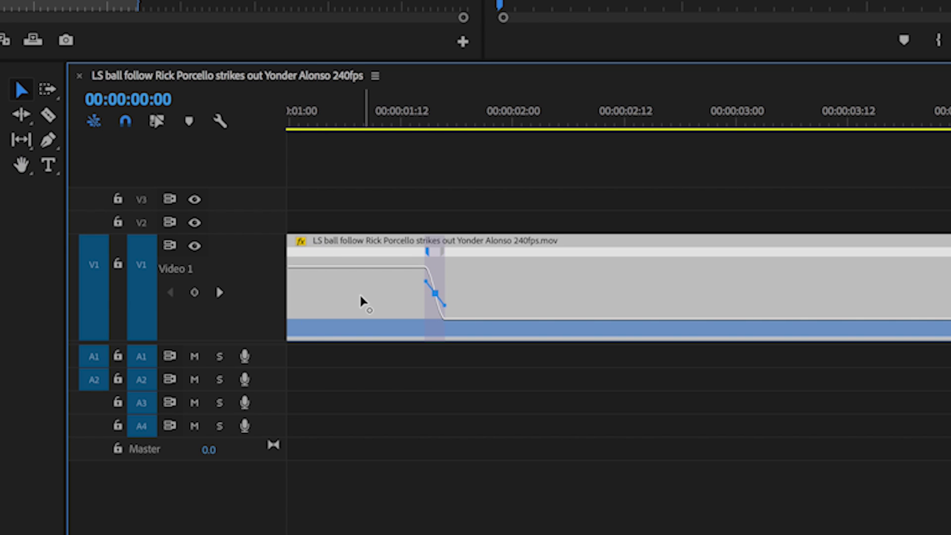
left_click(401, 123)
scroll(396, 273, "up", 8)
left_click_drag(403, 121, 479, 144)
scroll(477, 233, "down", 2)
Play the pitch clip from the start and stop at the batter's swing.
scroll(477, 233, "down", 8)
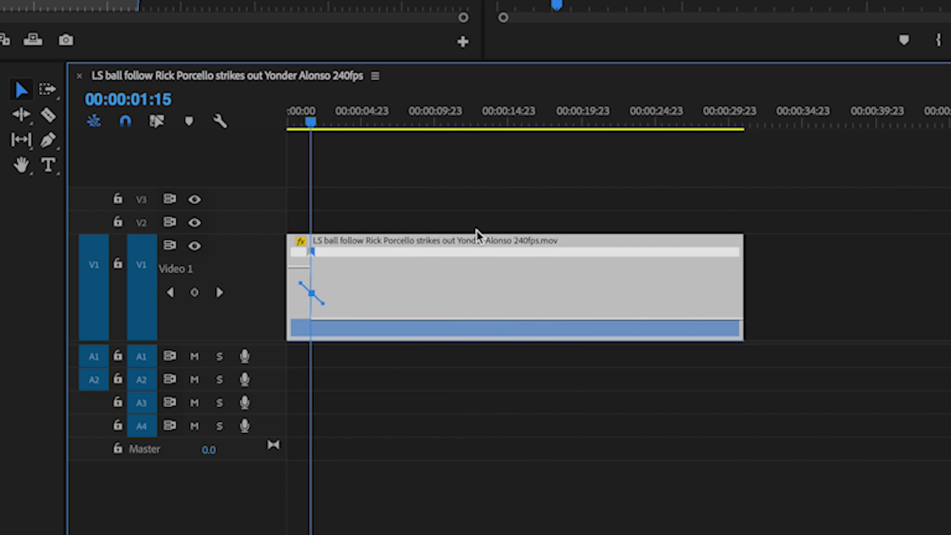
key("Home")
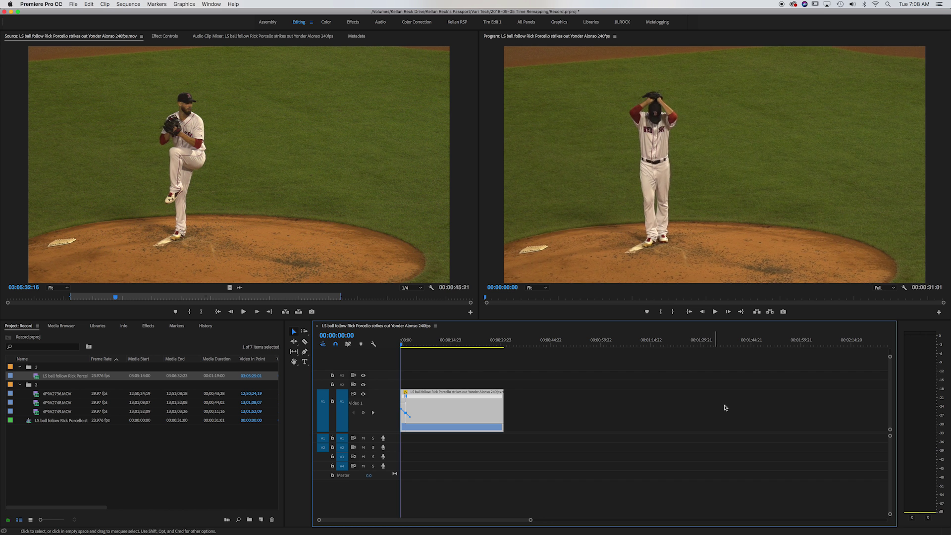
key("space")
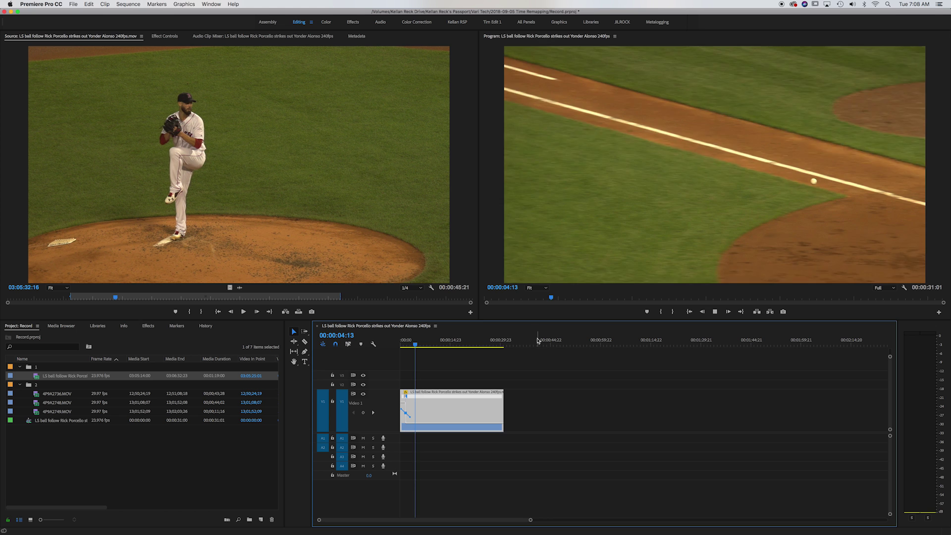
left_click(422, 342)
left_click_drag(423, 342, 424, 343)
Add a keyframe at the swing, speed up the section after it, and split it into a curved ramp.
key("p")
key("v")
scroll(417, 418, "up", 5)
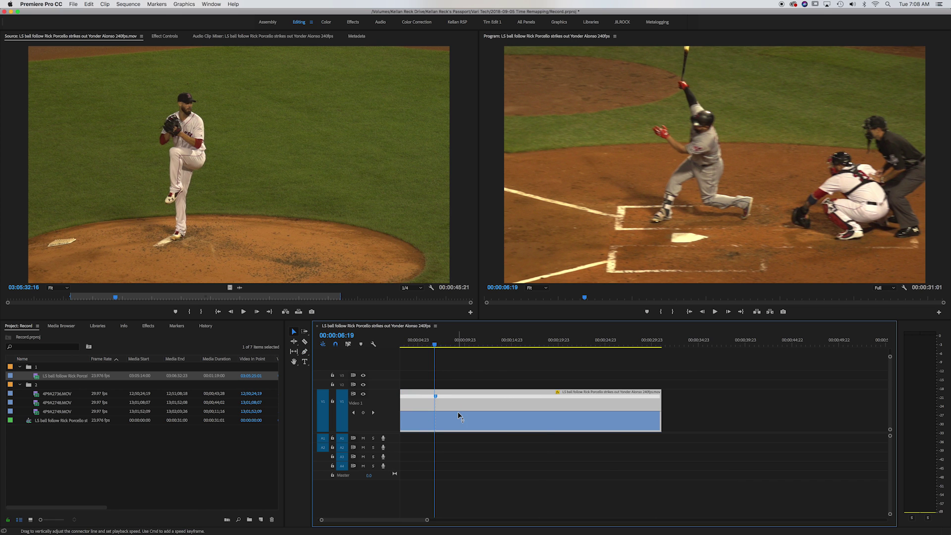
left_click_drag(451, 411, 520, 401)
scroll(415, 403, "up", 5)
double_click(511, 397)
left_click(518, 406)
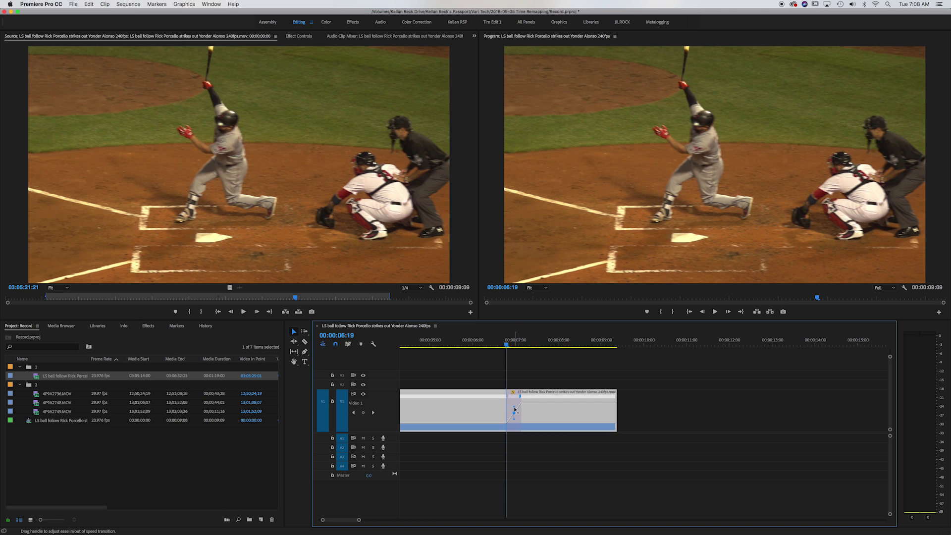
scroll(534, 420, "down", 4)
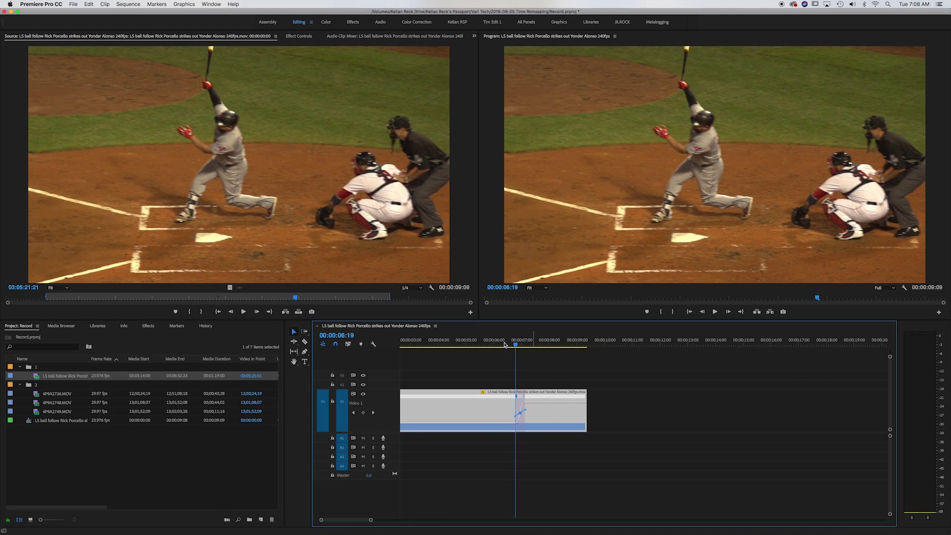
left_click_drag(505, 344, 241, 366)
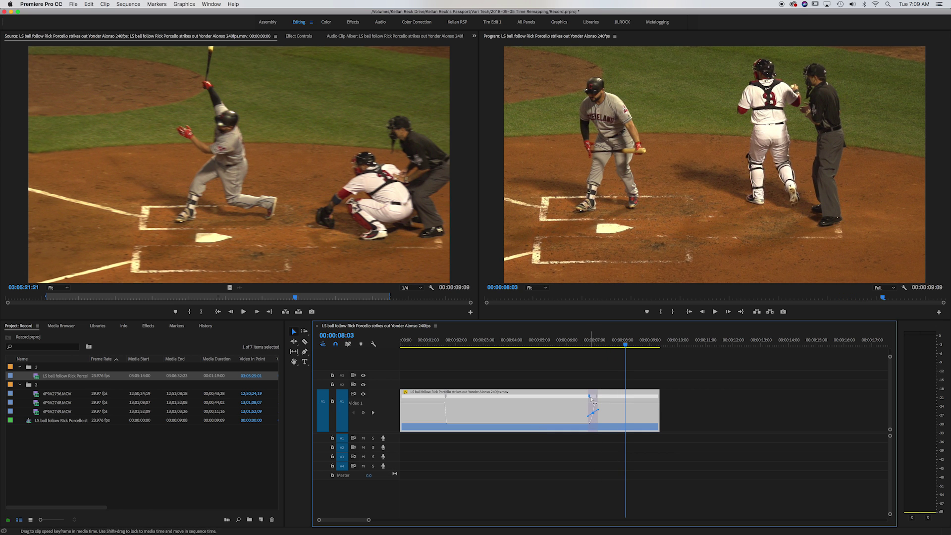
Drag the speed-keyframe halves to retime the fast-slow-fast ramps so the sequence runs 00:00:08:05.
left_click_drag(431, 341, 441, 341)
scroll(445, 402, "up", 3, "alt")
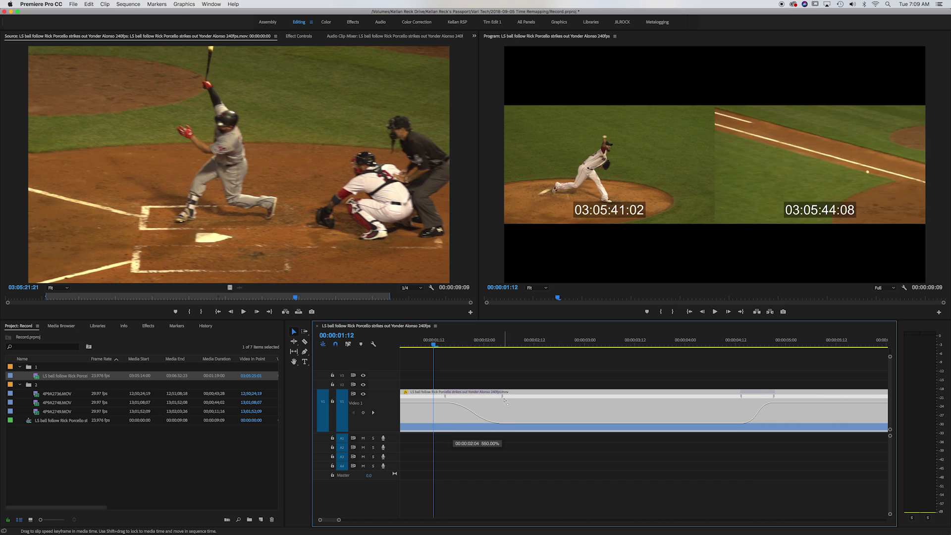
left_click_drag(504, 400, 504, 400)
mouse_move(454, 348)
left_mouse_down()
mouse_move(488, 350)
mouse_move(442, 352)
left_mouse_up()
scroll(452, 391, "down", 3)
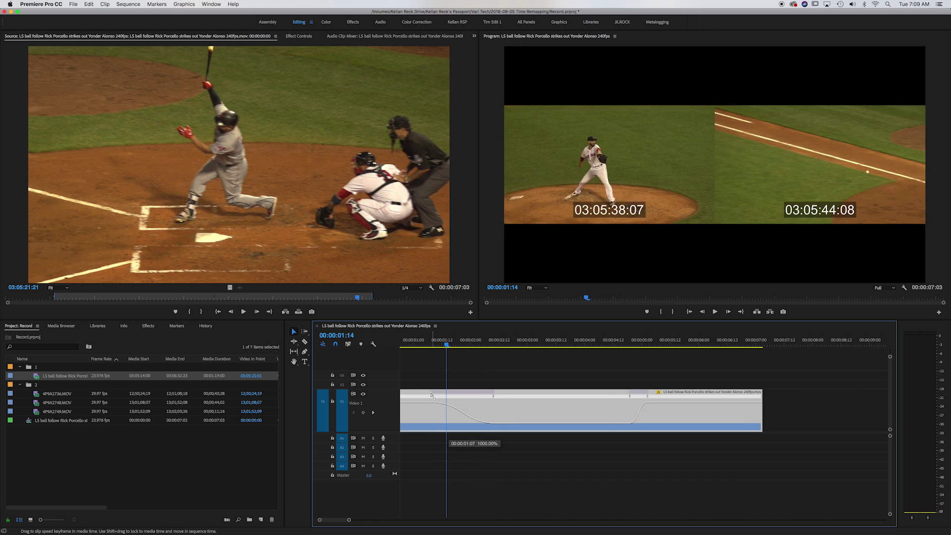
left_click_drag(431, 394, 436, 396)
left_click_drag(496, 403, 473, 402)
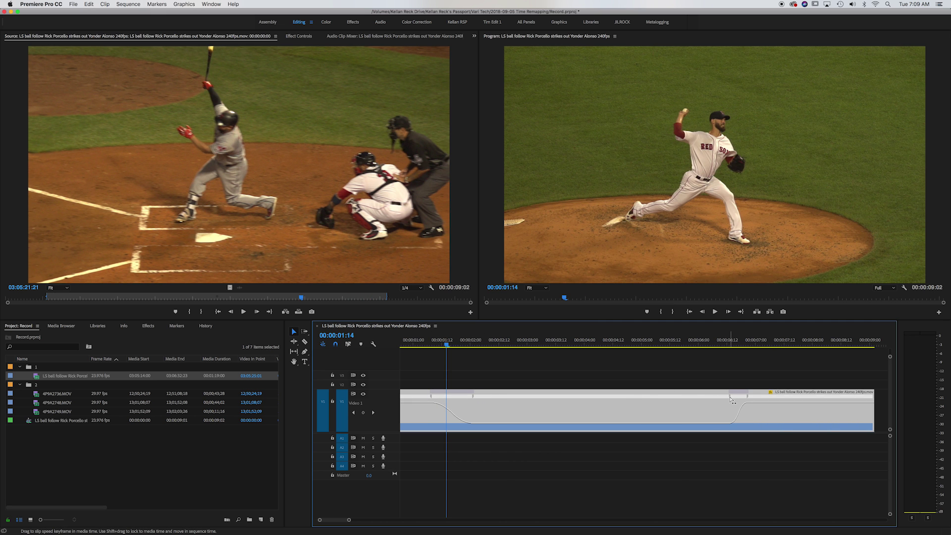
mouse_move(698, 397)
left_mouse_down()
mouse_move(670, 395)
mouse_move(709, 399)
left_mouse_up()
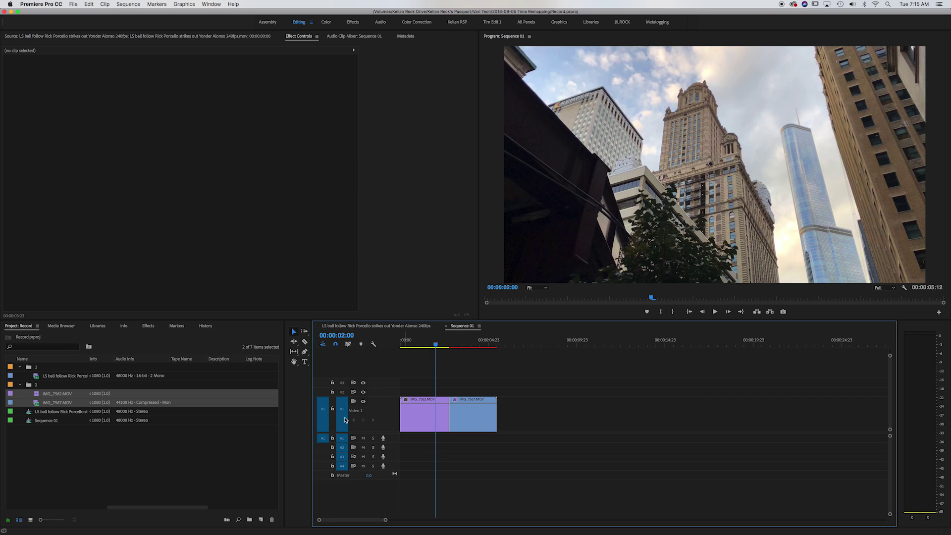
Enlarge track V1 in Sequence 01 holding IMG_7562.MOV and IMG_7567.MOV.
scroll(345, 420, "up", 3)
Show the Time Remapping Speed line on IMG_7562.
scroll(409, 375, "up", 3)
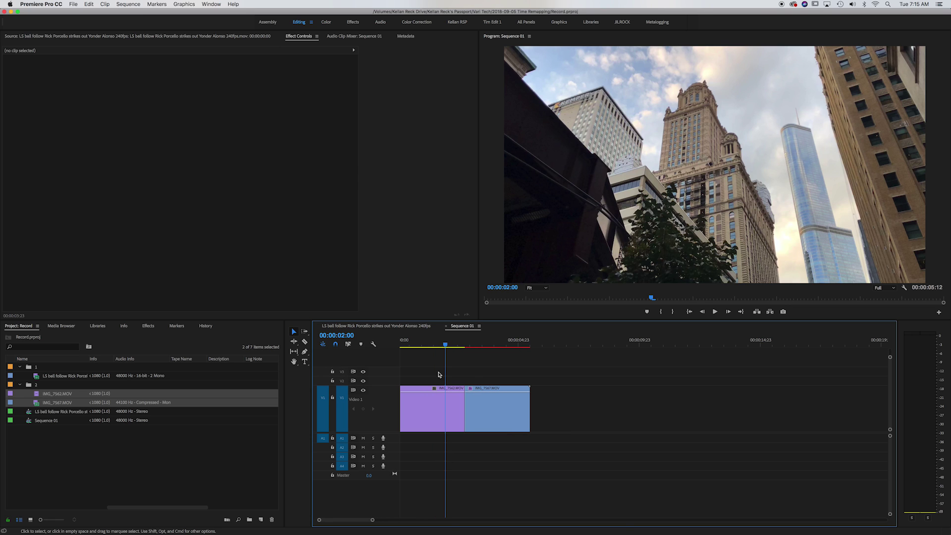
left_click(435, 389)
mouse_move(464, 411)
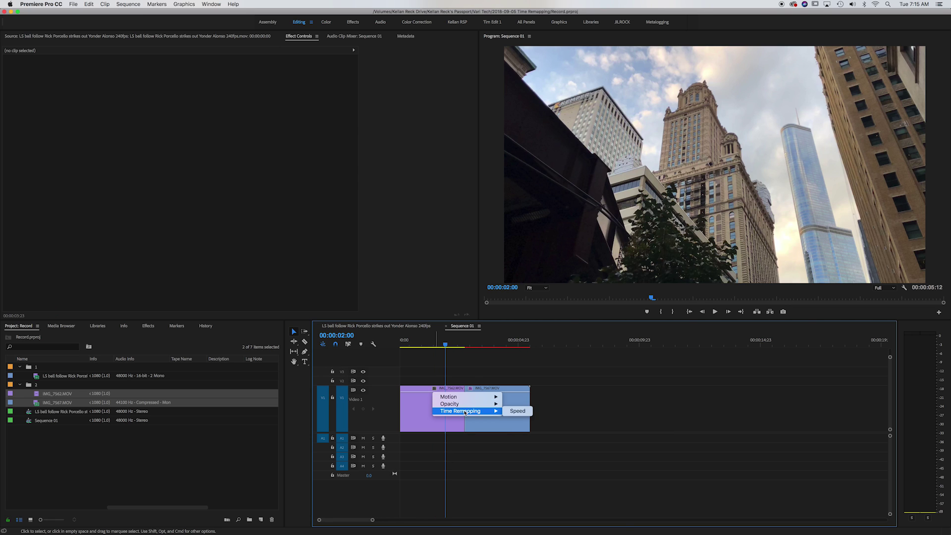
left_click(513, 411)
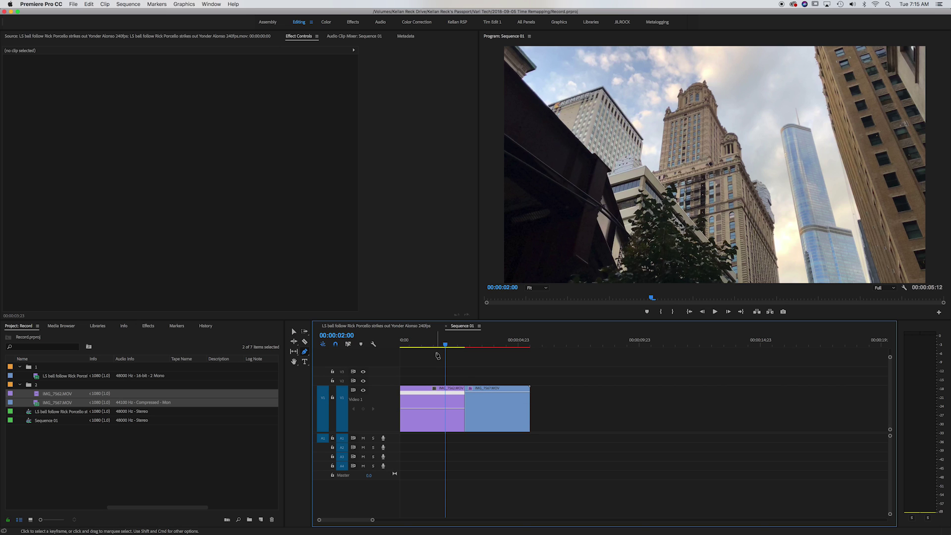
Add a split speed keyframe near IMG_7562's end, raise the rest to 1000%, and play it back.
key("Home")
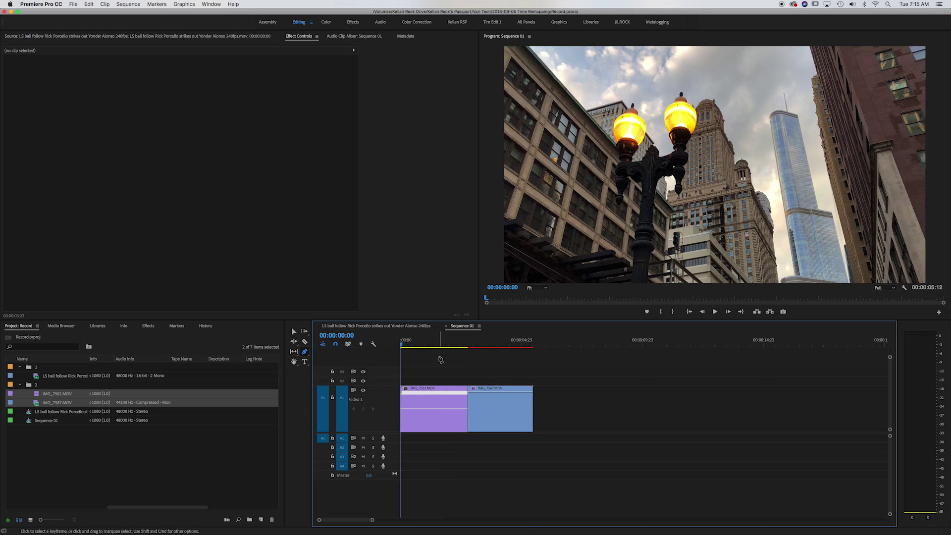
left_click(451, 409)
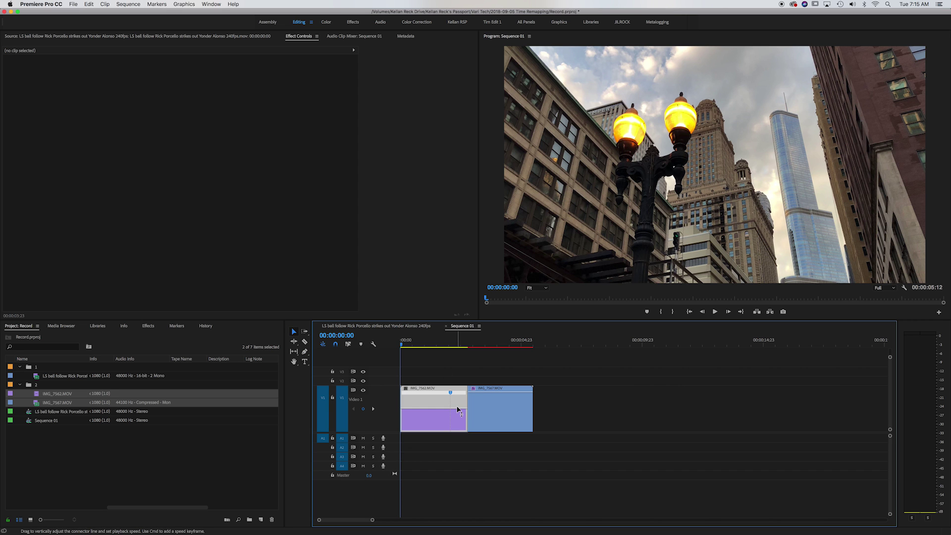
left_click_drag(454, 394, 456, 394)
left_click_drag(462, 419, 460, 413)
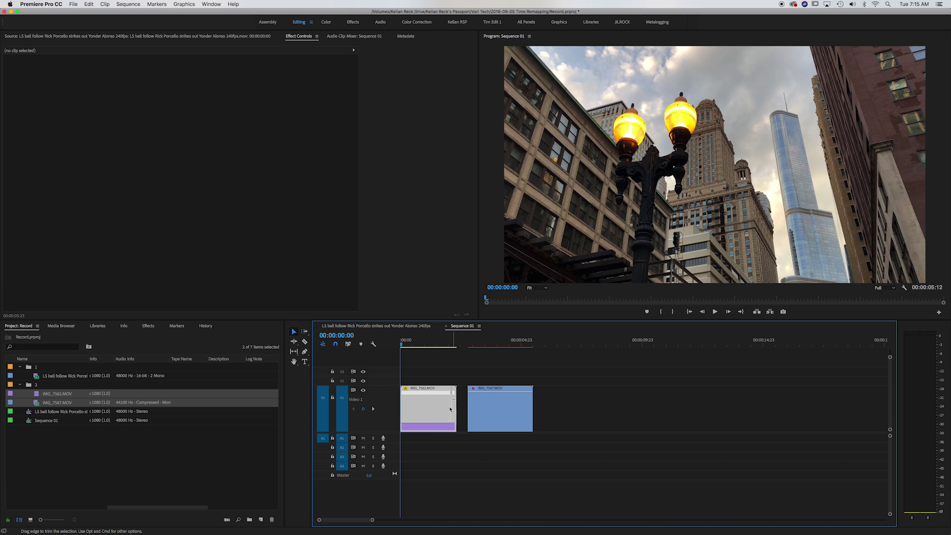
left_click(435, 347)
key("space")
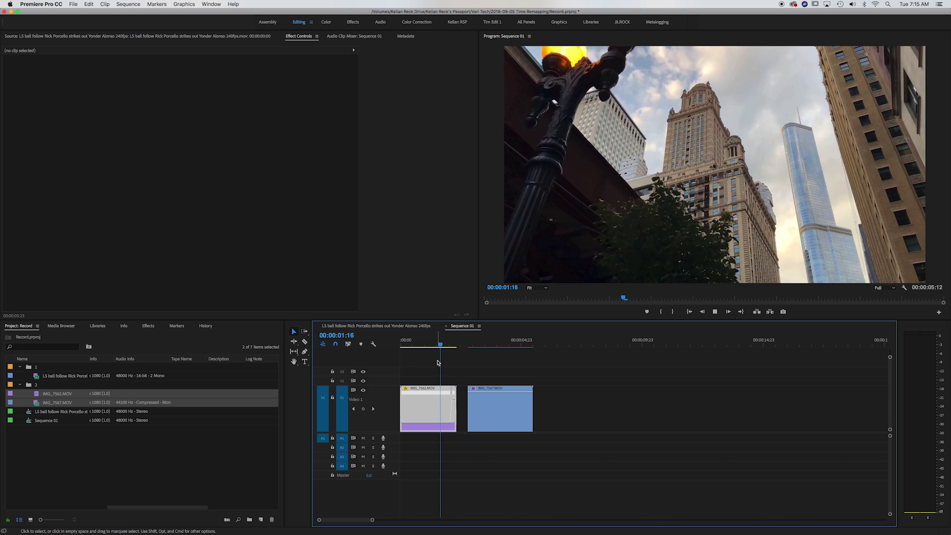
Slide IMG_7567 left so it butts directly against IMG_7562 on V1, closing the gap.
left_click(457, 345)
left_click_drag(457, 344, 456, 345)
left_click_drag(501, 407, 490, 407)
key("equal")
key("equal")
Show IMG_7567's Time Remapping speed line and split its keyframe into a ramp at the cut.
left_click(490, 390)
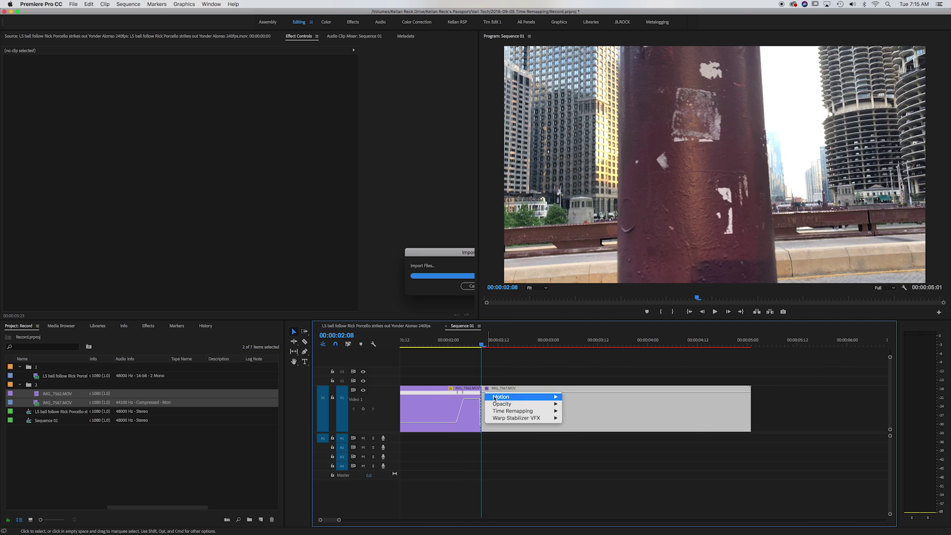
left_click(577, 412)
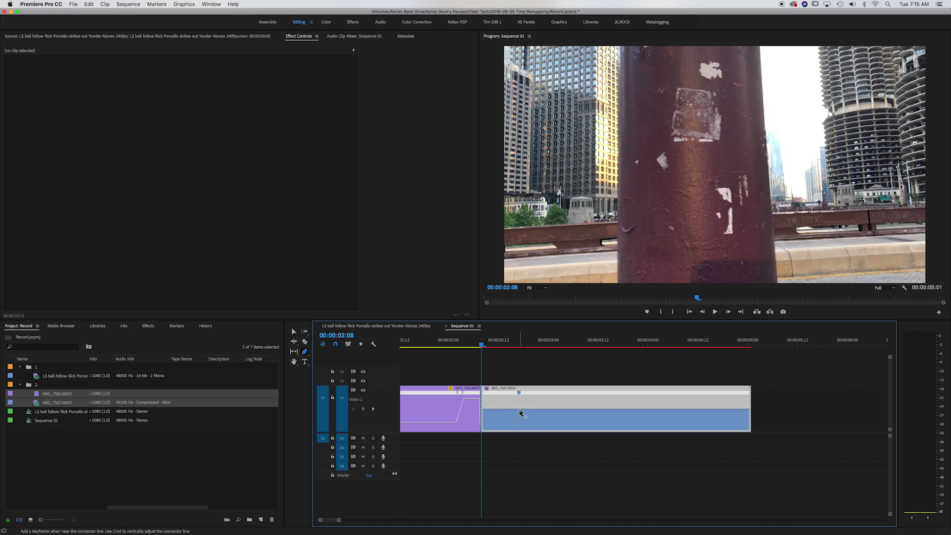
left_click_drag(507, 393, 504, 395)
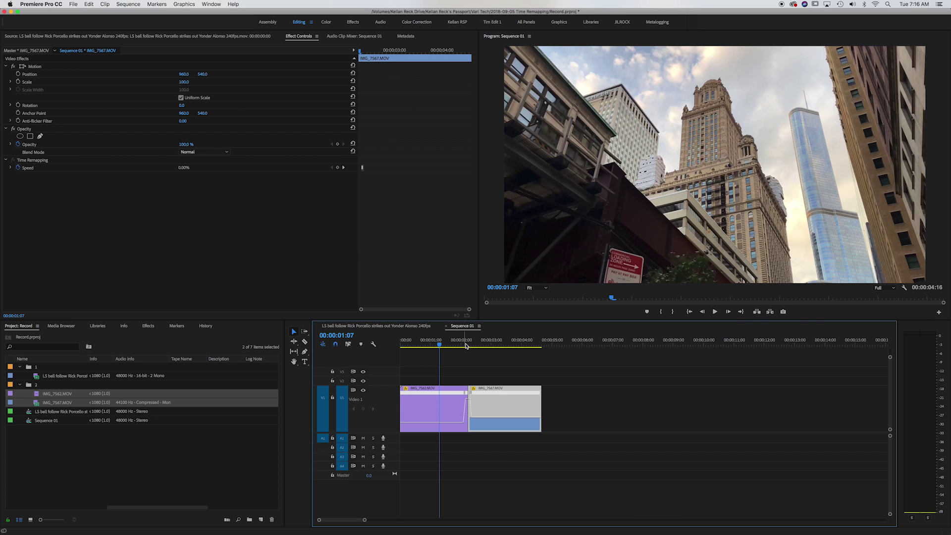
key("space")
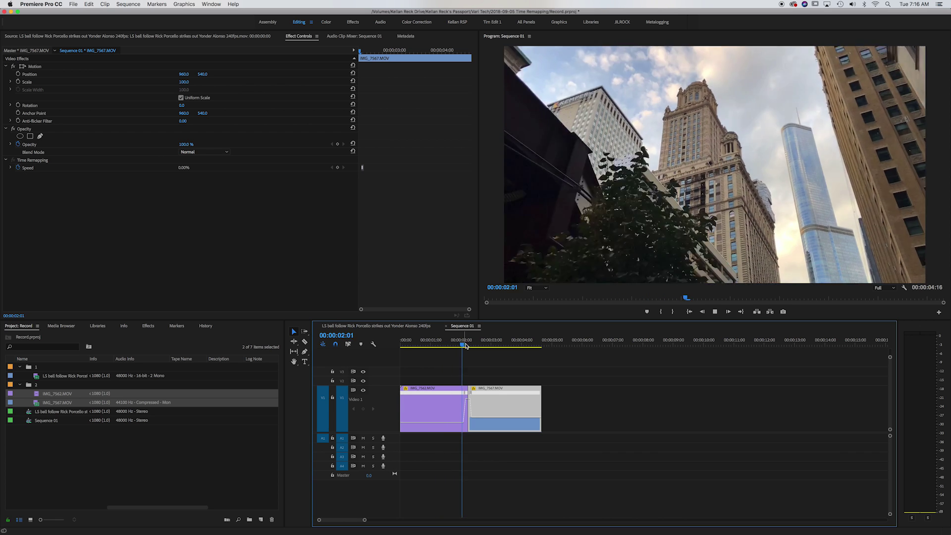
key("space")
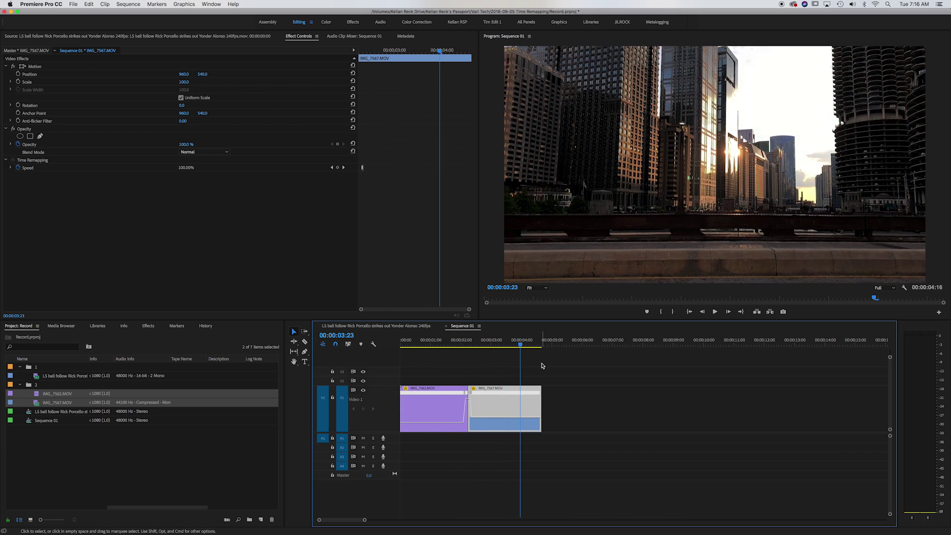